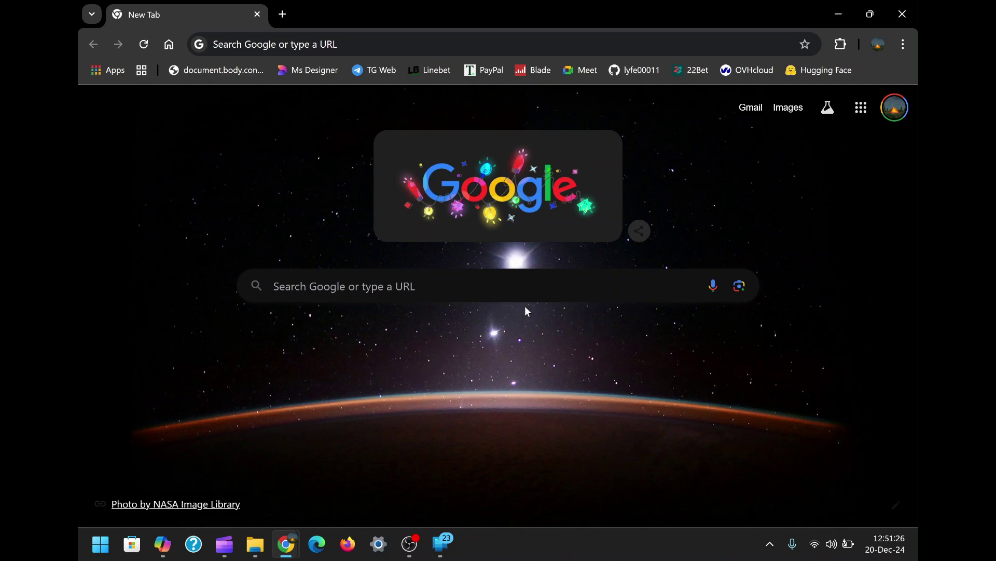
- Open the Hugging Face home page from the bookmark and browse its feed
{"action": "left_click", "coordinate": [817, 71]}
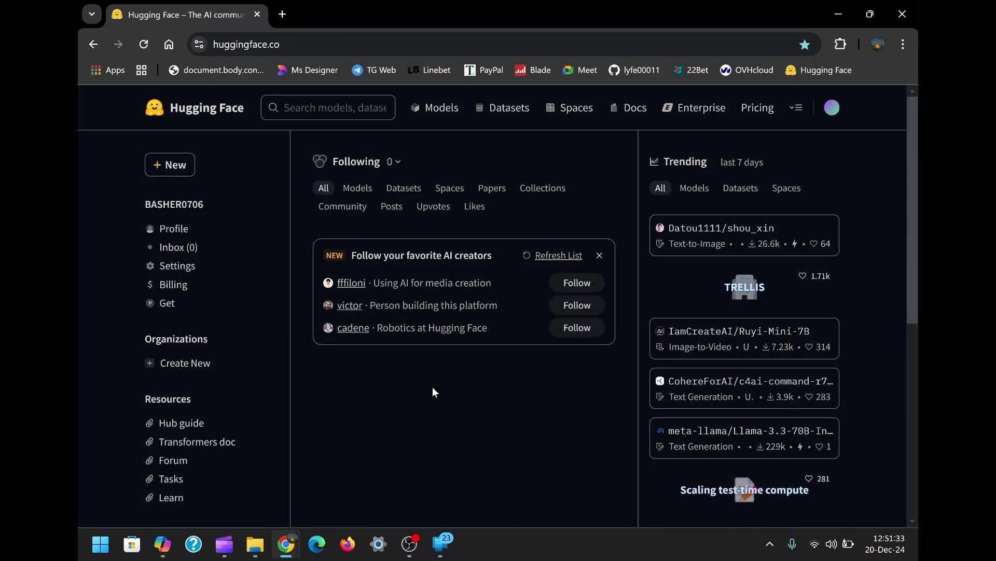
{"action": "scroll", "coordinate": [349, 352], "scroll_direction": "down", "scroll_amount": 1}
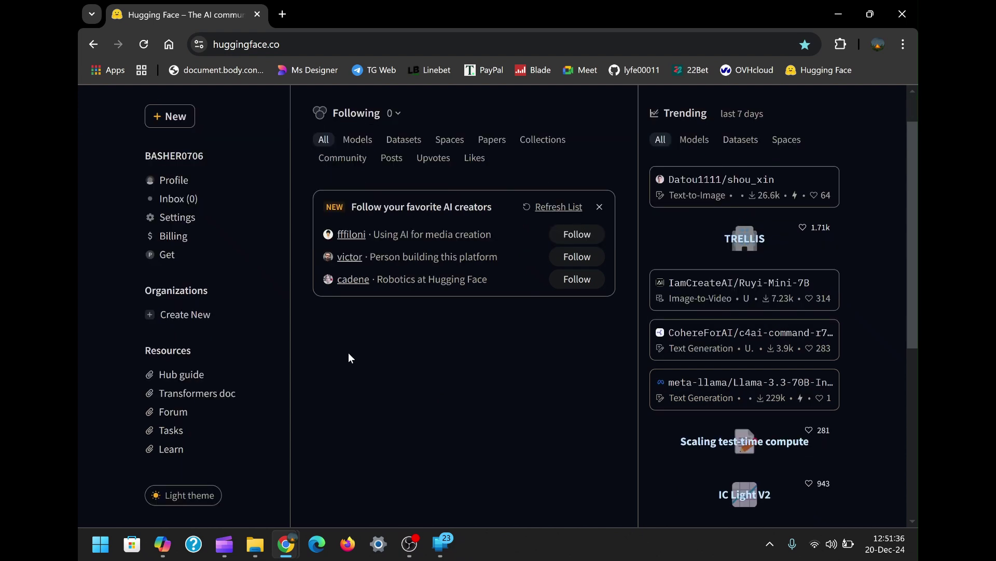
{"action": "scroll", "coordinate": [349, 355], "scroll_direction": "down", "scroll_amount": 2}
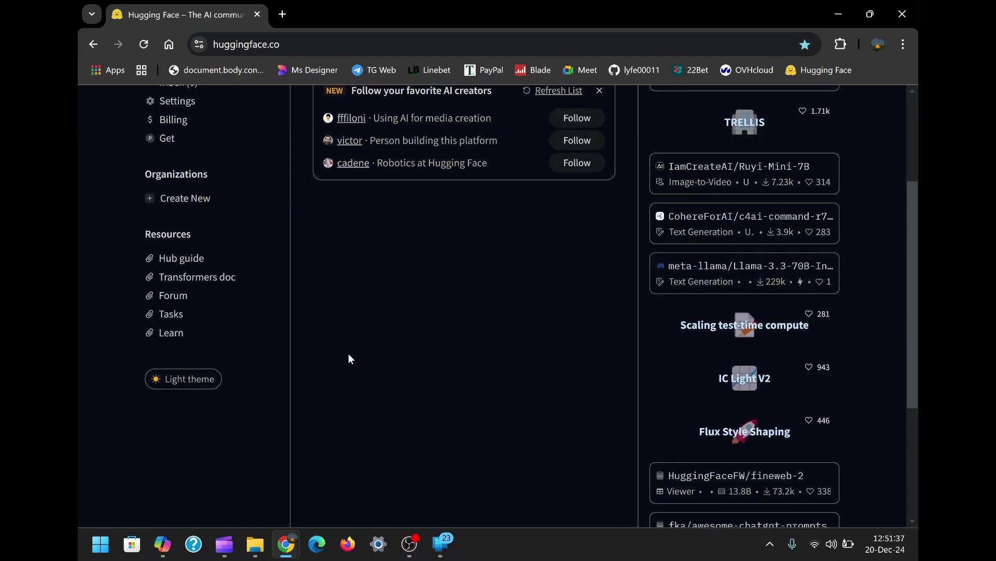
{"action": "scroll", "coordinate": [349, 358], "scroll_direction": "down", "scroll_amount": 4}
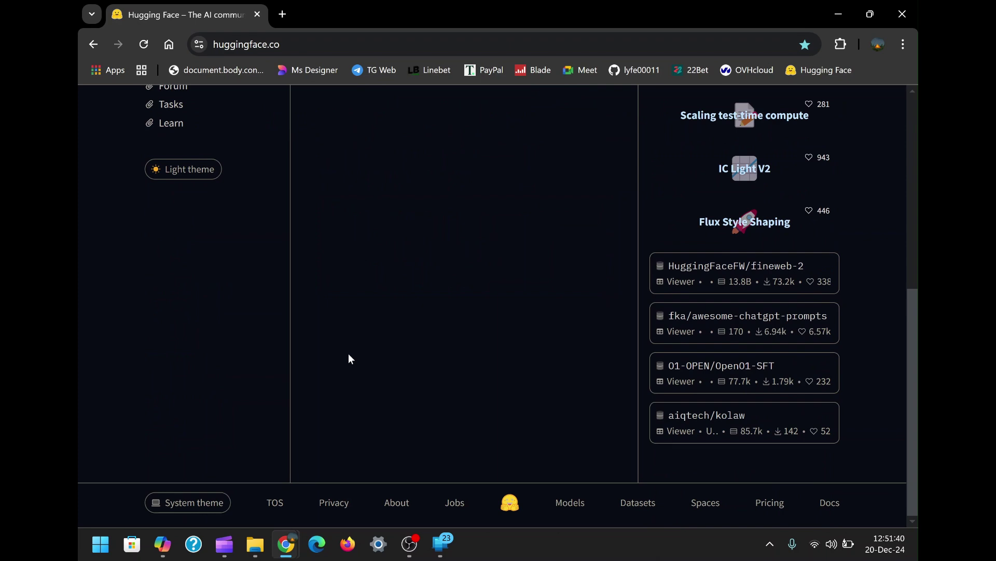
{"action": "scroll", "coordinate": [349, 358], "scroll_direction": "up", "scroll_amount": 7}
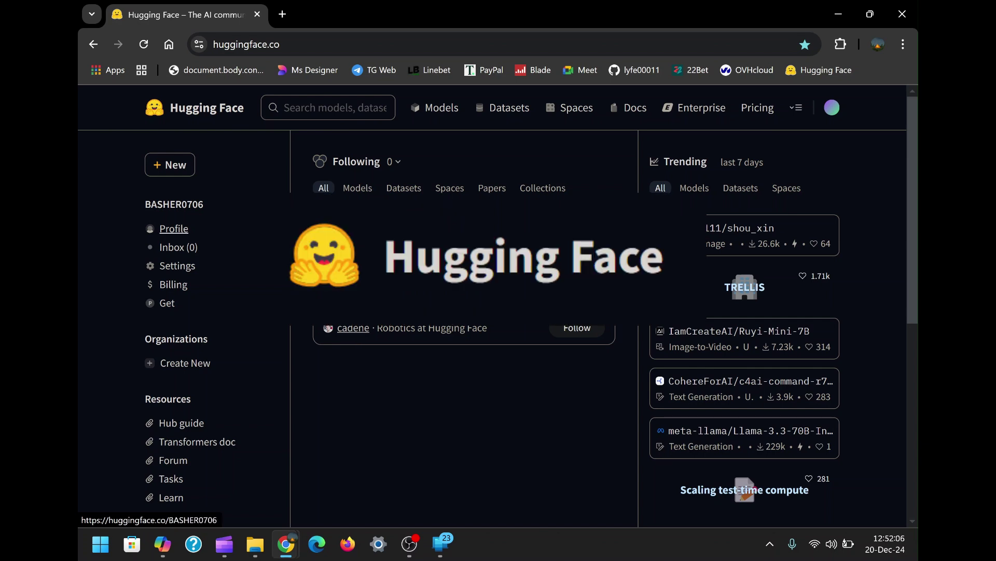
{"action": "left_click", "coordinate": [214, 46]}
{"action": "left_click", "coordinate": [214, 45]}
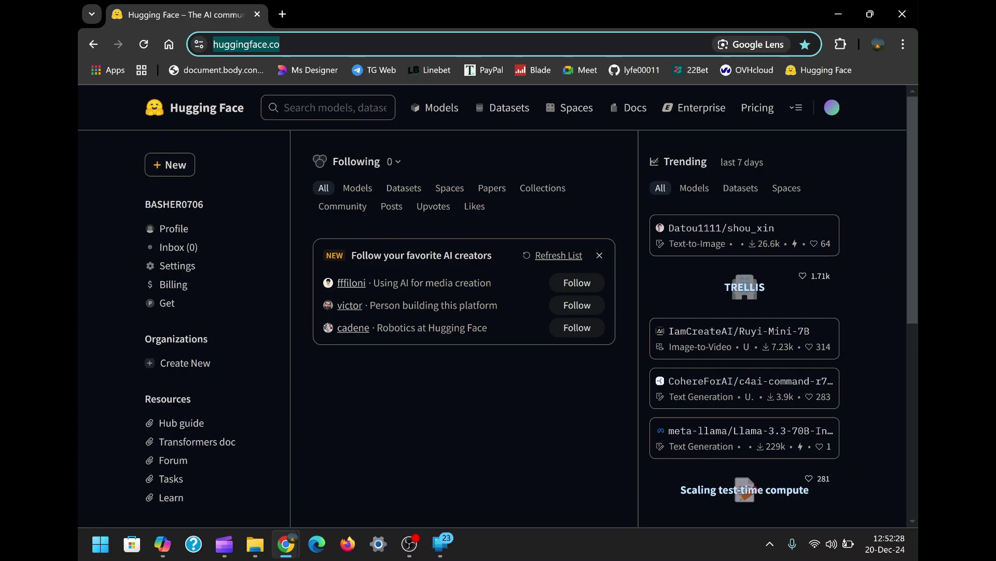
- Start a new Space from the profile menu and enter 'testing' as its name
{"action": "left_click", "coordinate": [833, 109]}
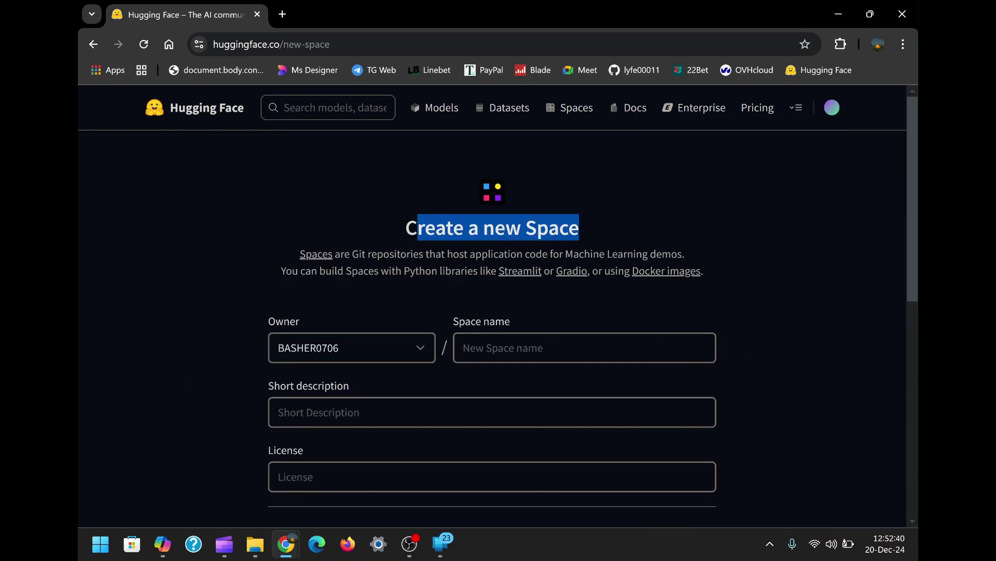
{"action": "left_click_drag", "start_coordinate": [413, 228], "coordinate": [405, 229]}
{"action": "scroll", "coordinate": [498, 313], "scroll_direction": "down", "scroll_amount": 1}
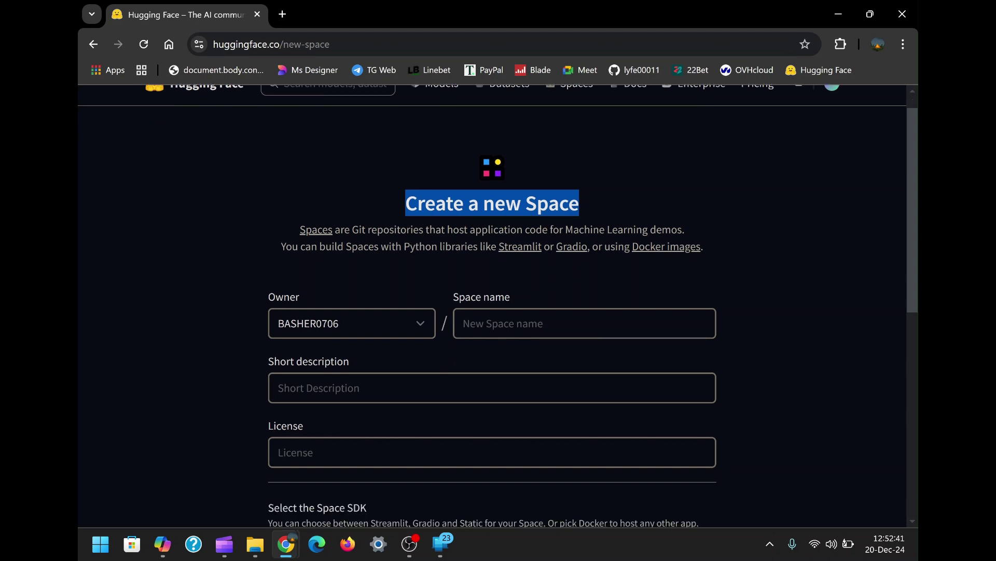
{"action": "scroll", "coordinate": [623, 280], "scroll_direction": "down", "scroll_amount": 2}
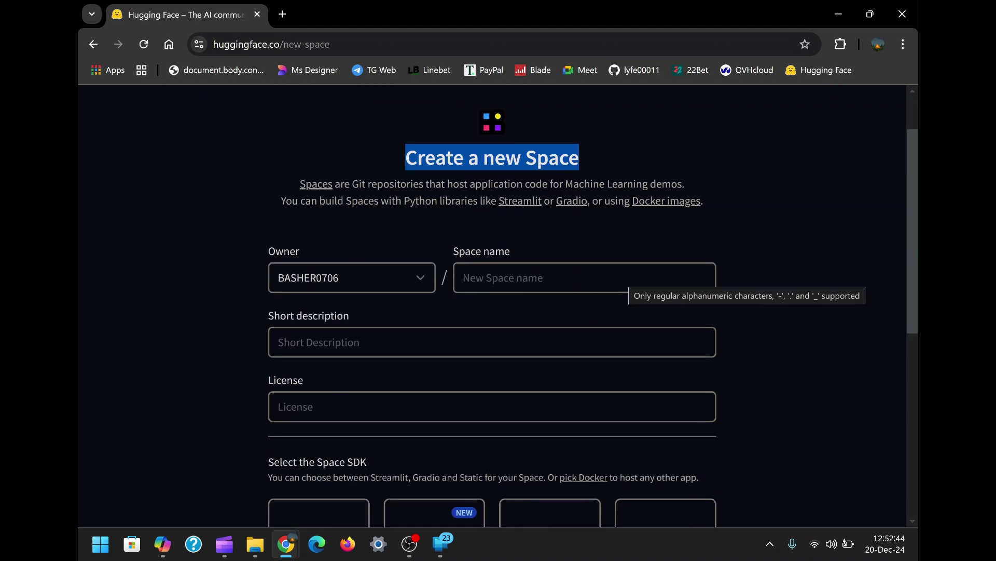
{"action": "left_click", "coordinate": [625, 281]}
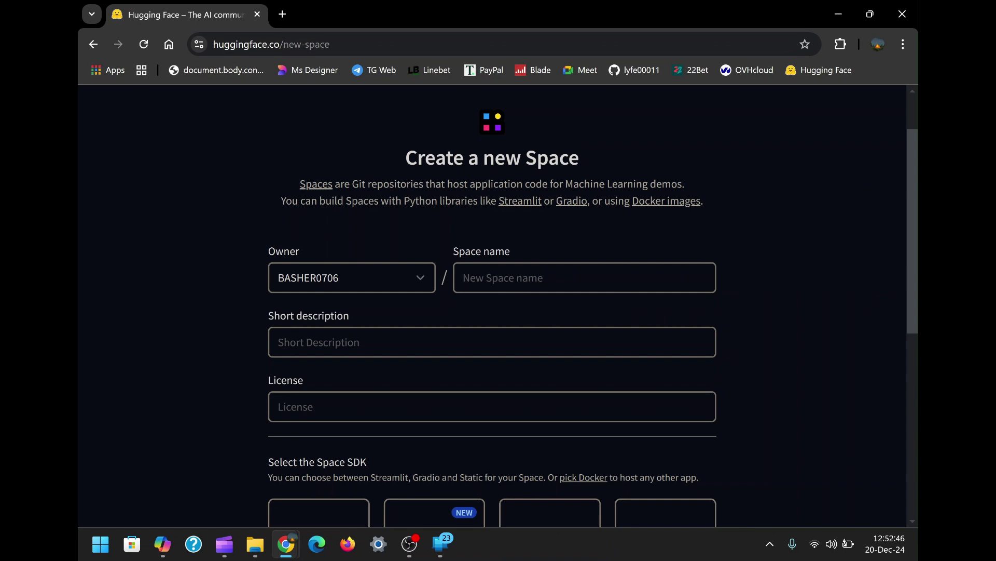
{"action": "type", "text": "testing"}
{"action": "scroll", "coordinate": [517, 235], "scroll_direction": "down", "scroll_amount": 2}
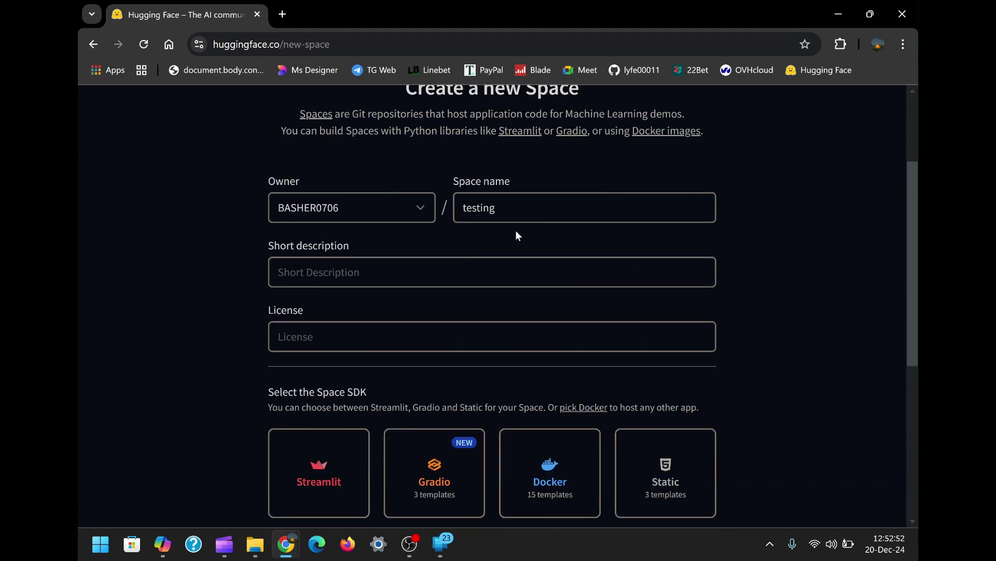
{"action": "key", "text": "ctrl+a"}
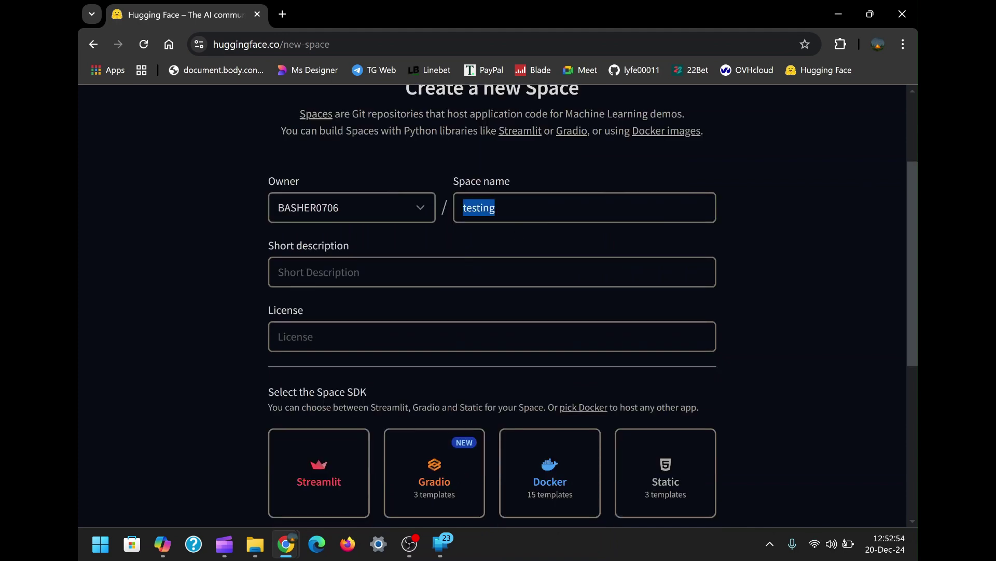
{"action": "key", "text": "Right"}
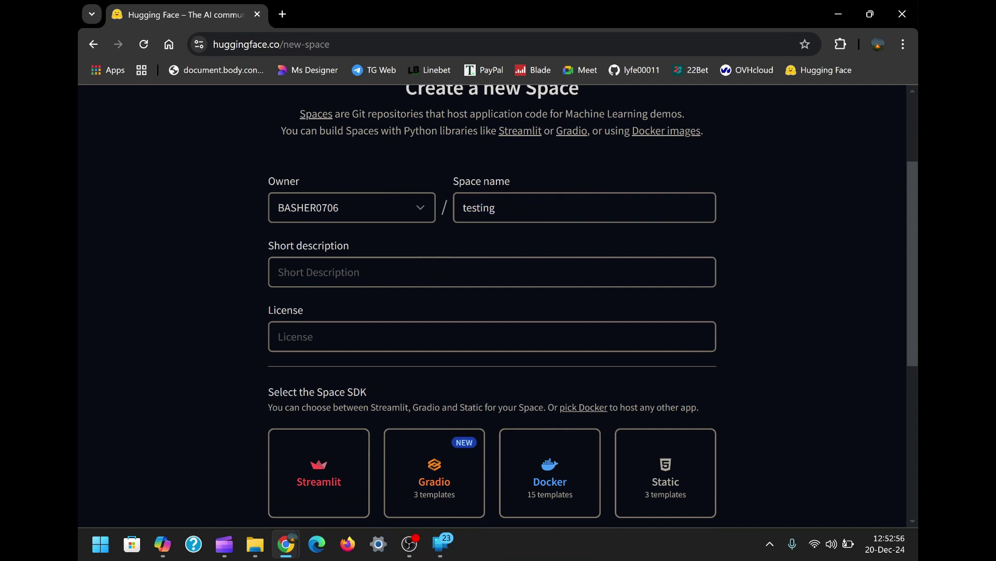
- Enter 'The Bookie Basher' as the Space's short description, leaving the license unset
{"action": "left_click", "coordinate": [281, 272]}
{"action": "key", "text": "Caps_Lock"}
{"action": "type", "text": "The Bookie Bas"}
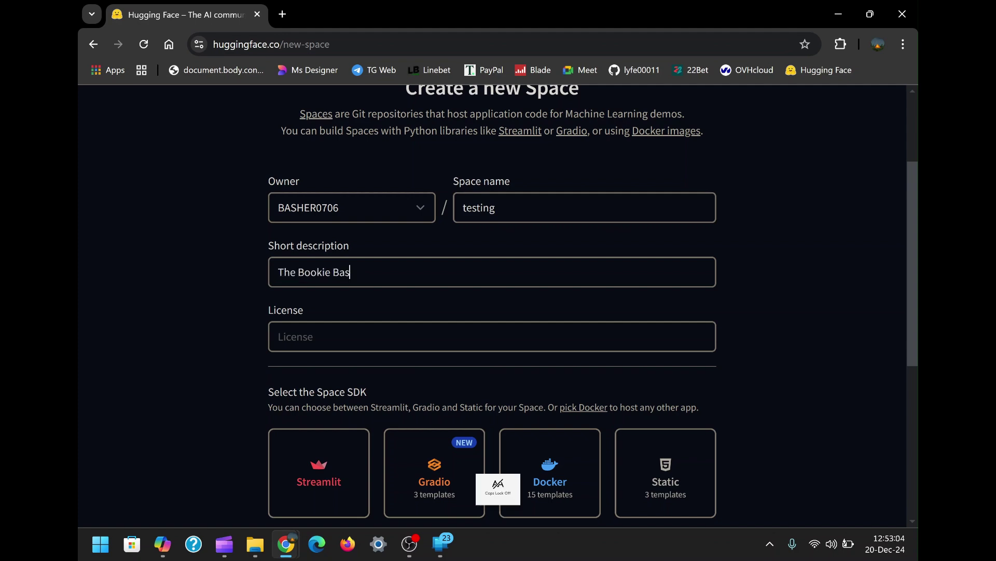
{"action": "type", "text": "her"}
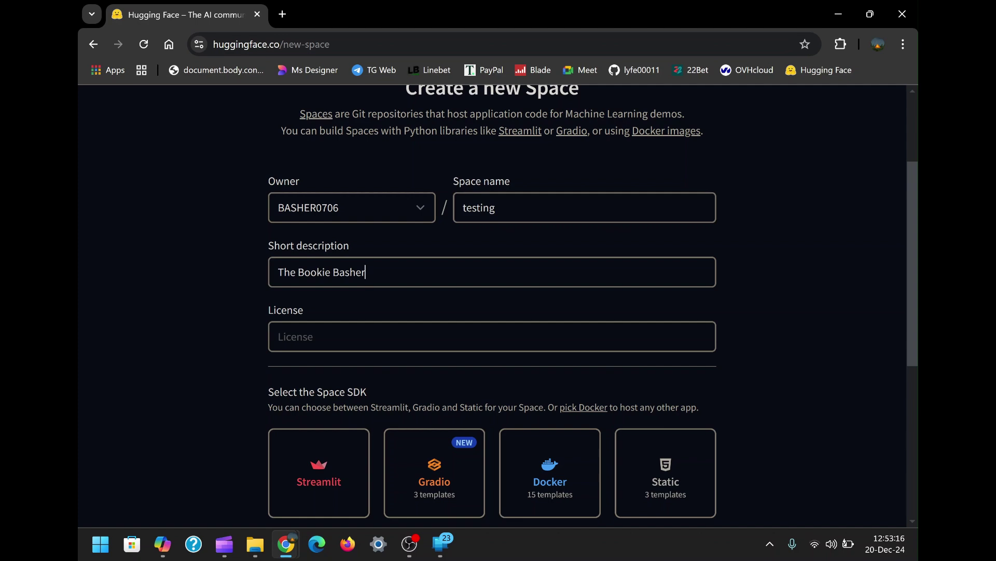
{"action": "key", "text": "ctrl+a"}
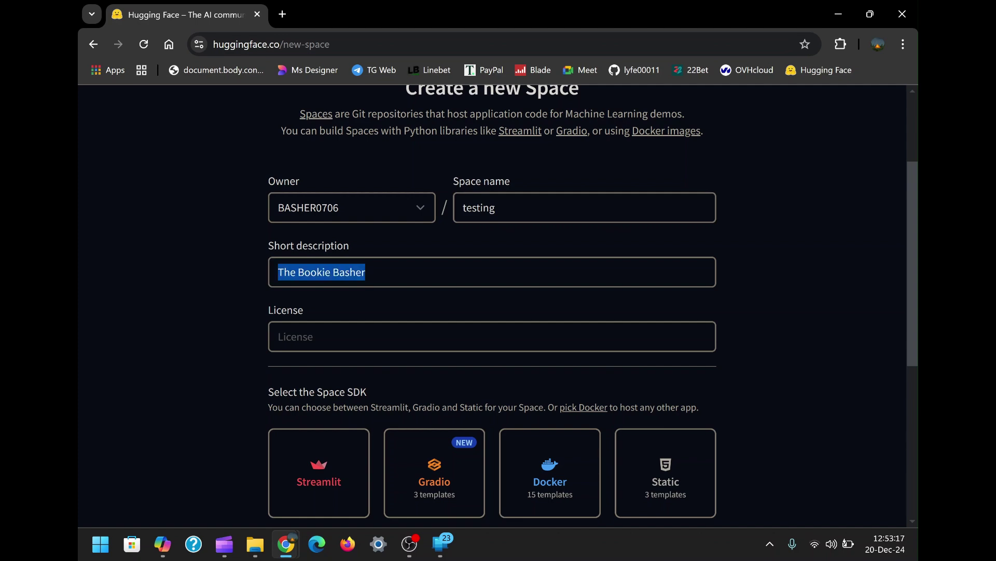
{"action": "left_click", "coordinate": [492, 337]}
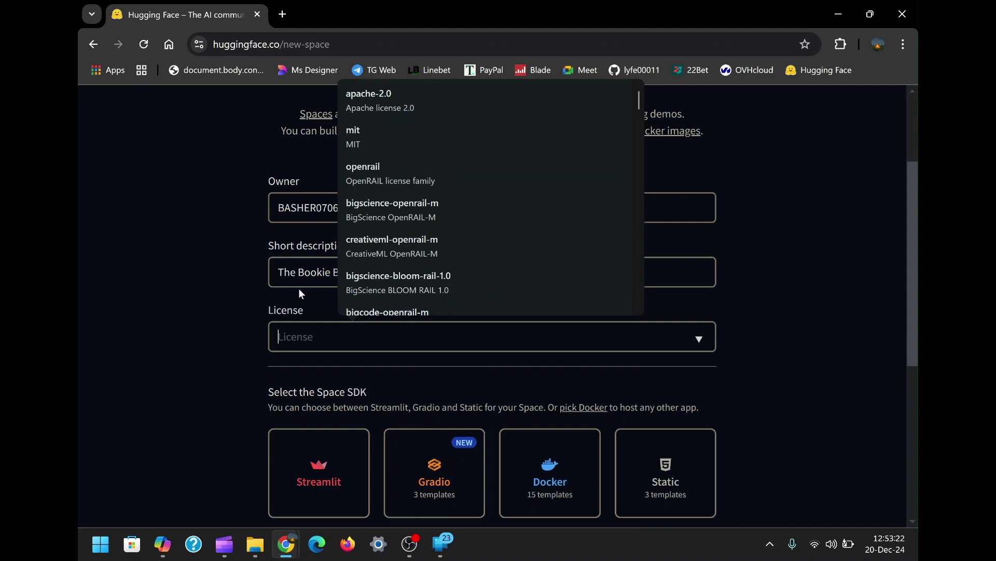
- Choose the Docker SDK, keeping free CPU basic hardware and Public visibility
{"action": "scroll", "coordinate": [502, 350], "scroll_direction": "down", "scroll_amount": 3}
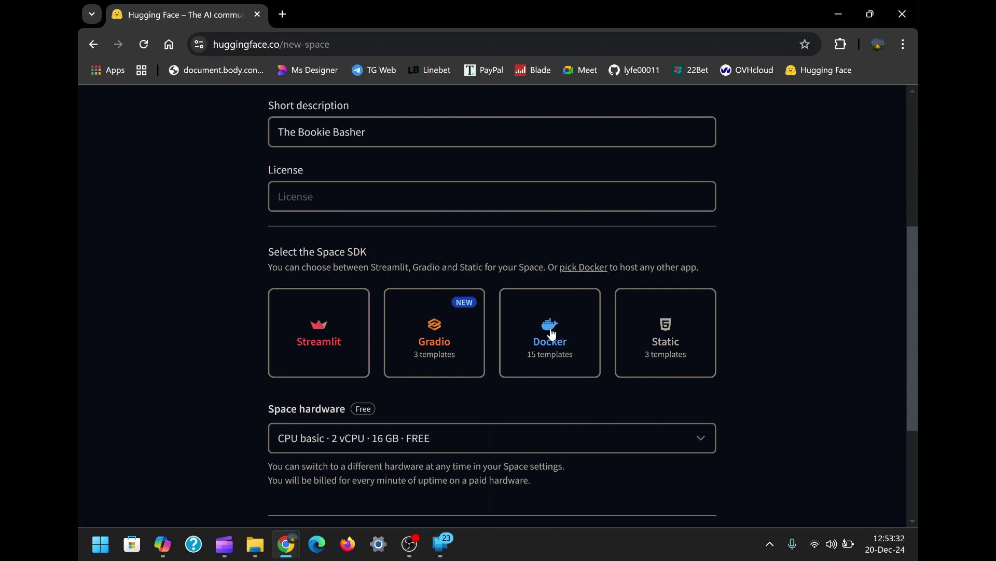
{"action": "left_click", "coordinate": [552, 333]}
{"action": "scroll", "coordinate": [553, 334], "scroll_direction": "down", "scroll_amount": 1}
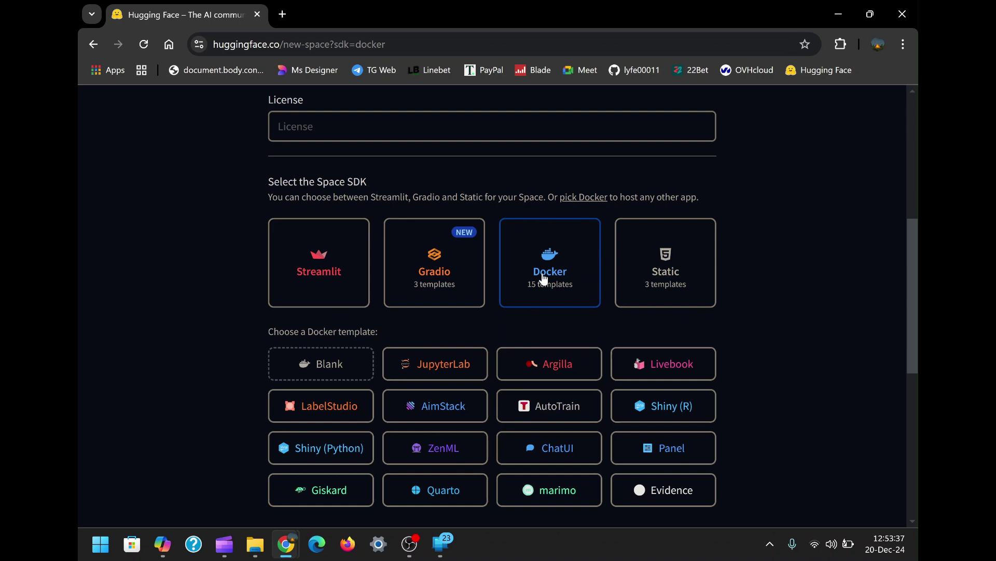
{"action": "scroll", "coordinate": [332, 290], "scroll_direction": "down", "scroll_amount": 6}
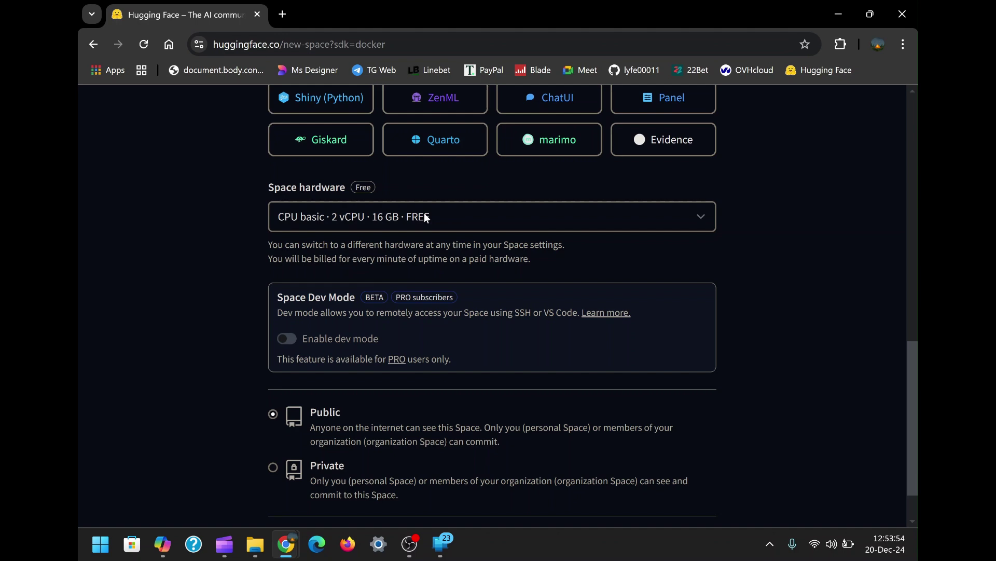
{"action": "scroll", "coordinate": [348, 367], "scroll_direction": "down", "scroll_amount": 2}
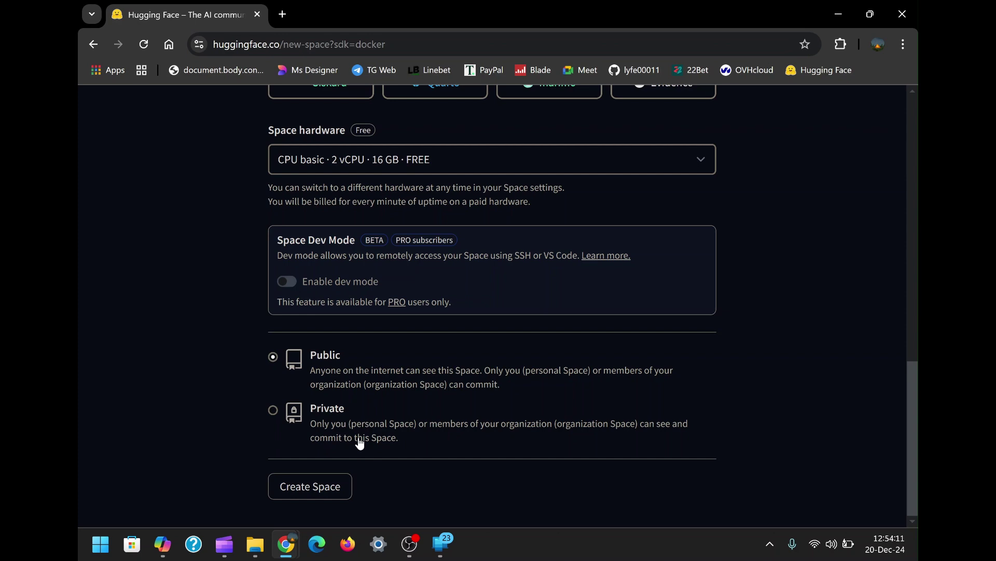
- Create the public Docker Space 'testing' and open its page menu
{"action": "left_click", "coordinate": [310, 486]}
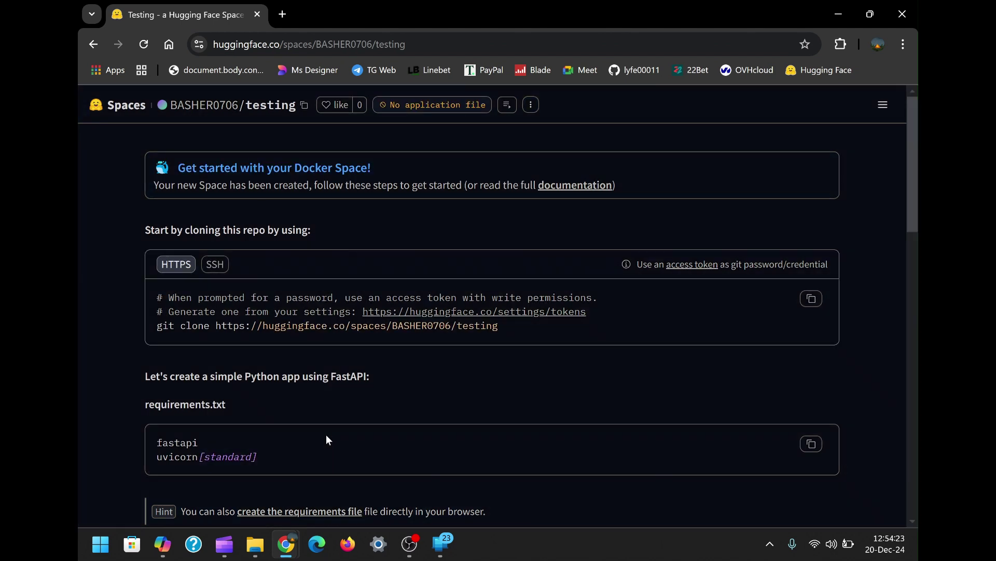
{"action": "left_click", "coordinate": [531, 105]}
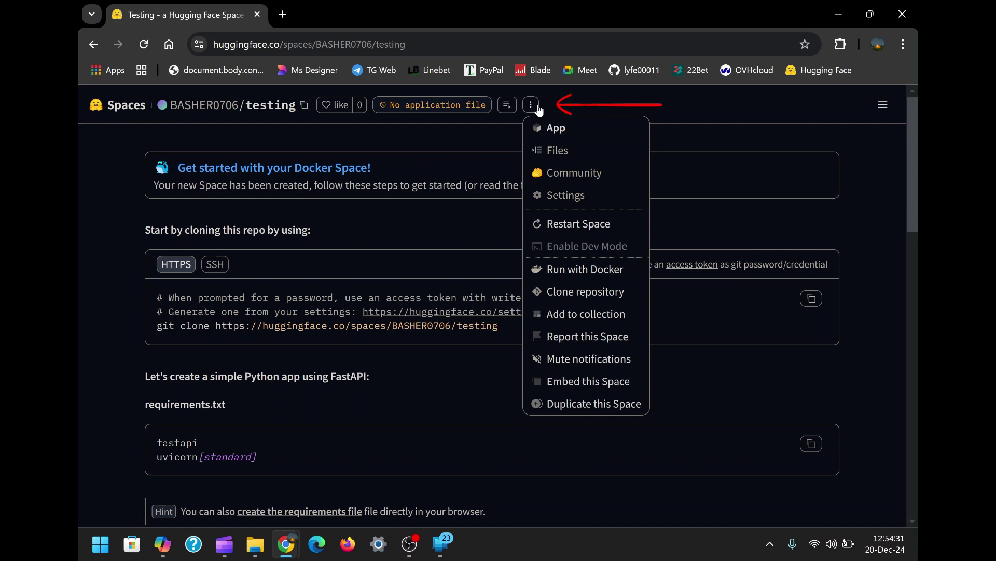
- Go to the Space's Files page and show the Add file options
{"action": "left_click", "coordinate": [557, 150]}
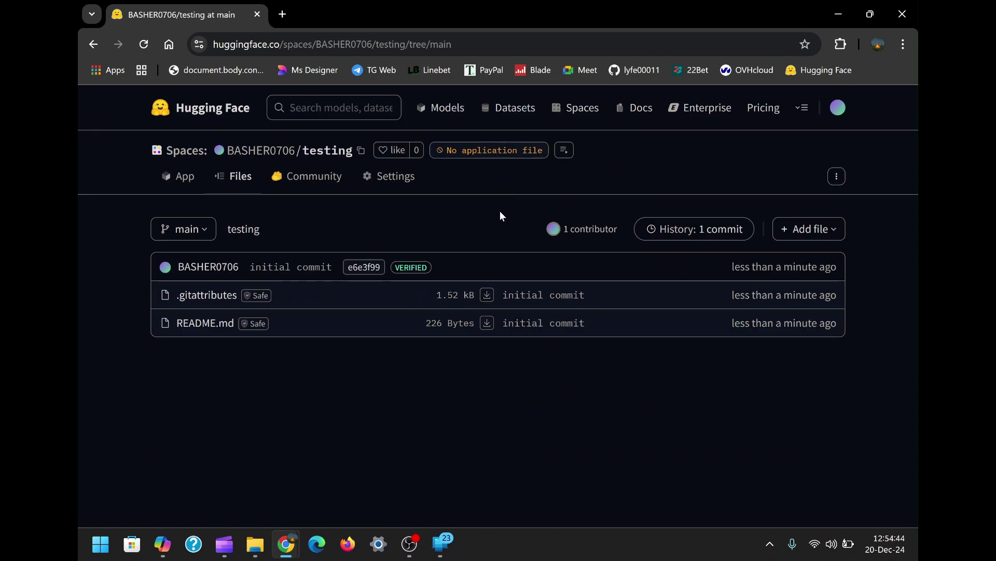
{"action": "left_click", "coordinate": [789, 231]}
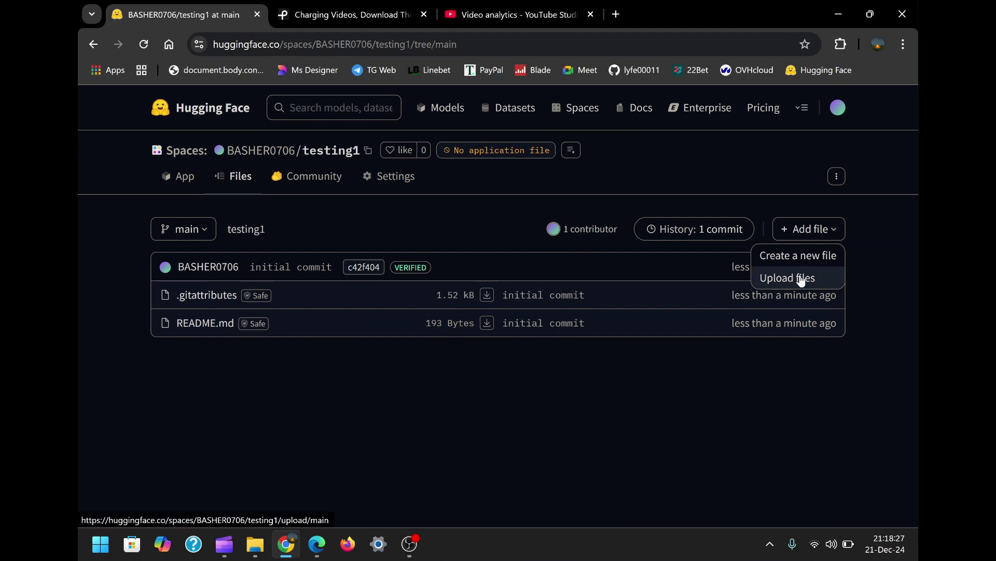
- Upload Dockerfile, server.js, sh and start.sh from Downloads and commit them to main
{"action": "left_click", "coordinate": [804, 277]}
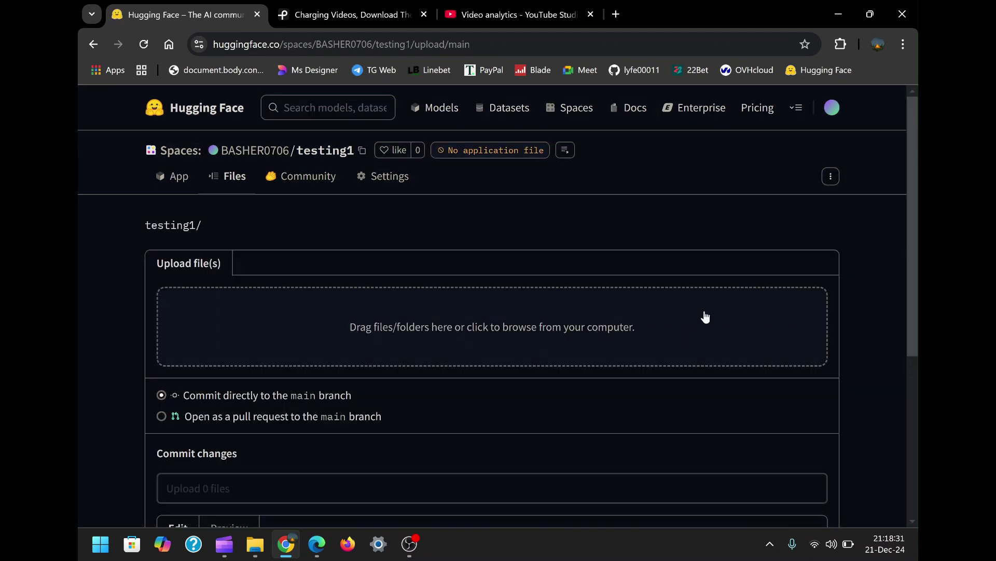
{"action": "left_click", "coordinate": [478, 328]}
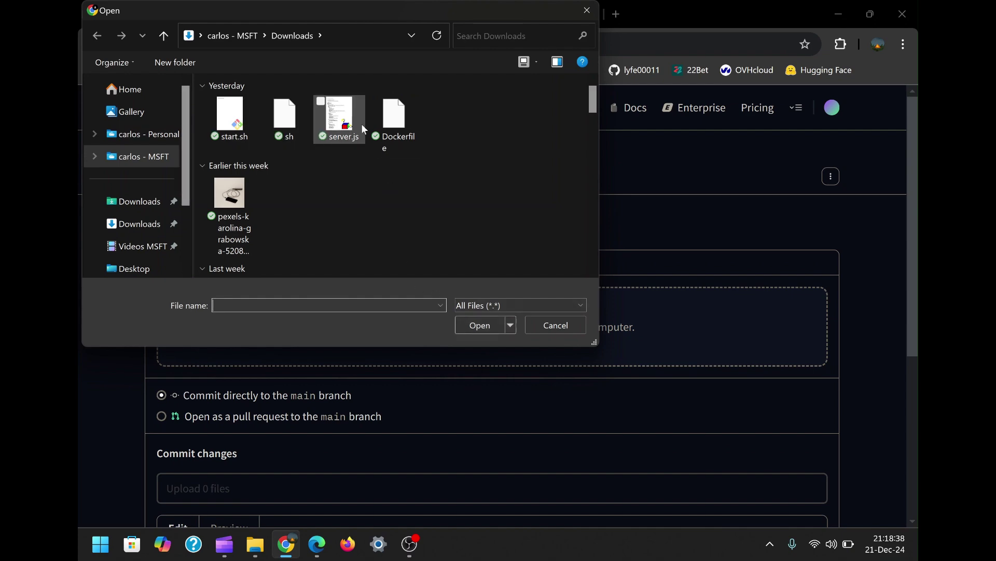
{"action": "left_click_drag", "start_coordinate": [404, 123], "coordinate": [272, 127]}
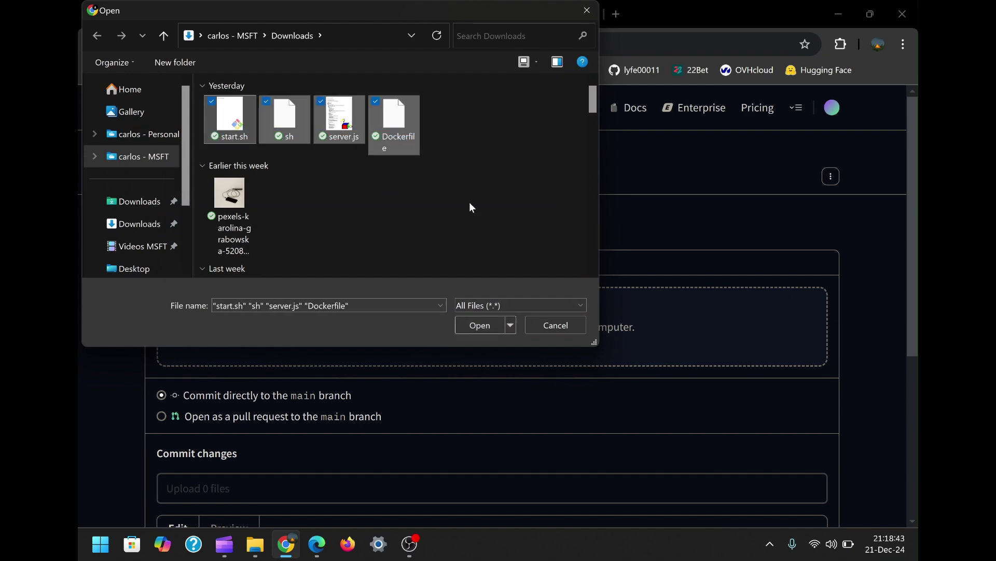
{"action": "left_click", "coordinate": [475, 325]}
{"action": "scroll", "coordinate": [477, 332], "scroll_direction": "down", "scroll_amount": 3}
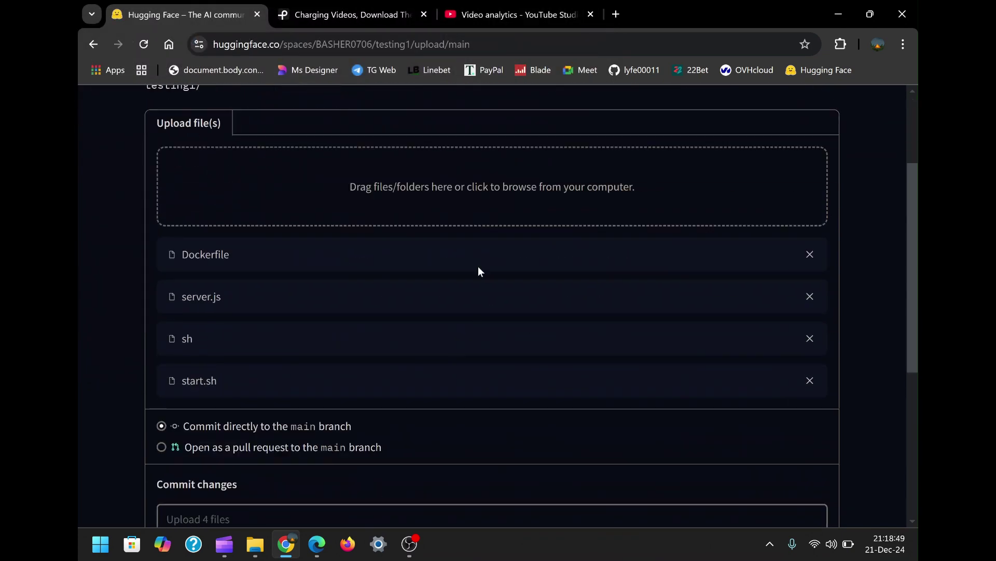
{"action": "scroll", "coordinate": [539, 314], "scroll_direction": "up", "scroll_amount": 1}
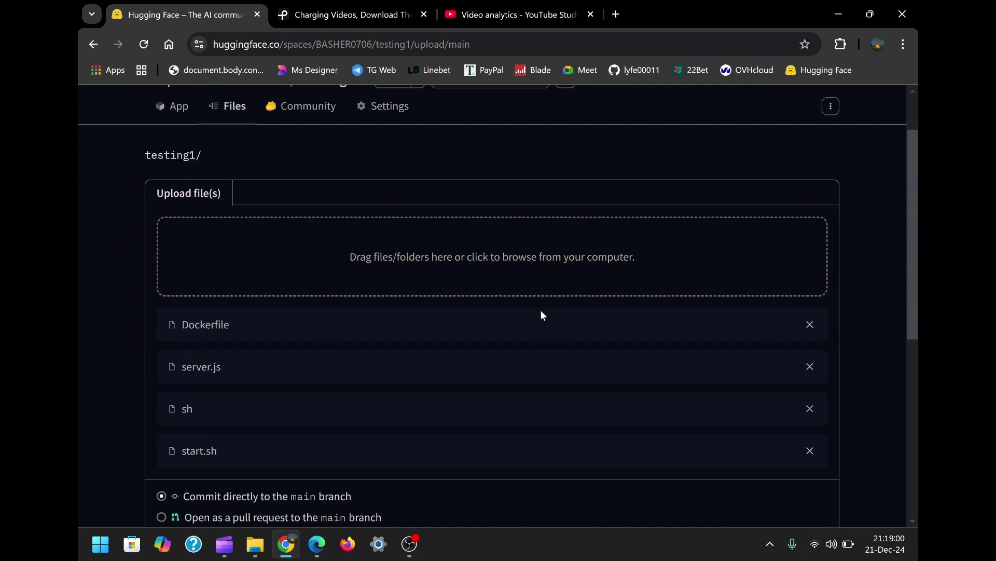
{"action": "scroll", "coordinate": [405, 352], "scroll_direction": "down", "scroll_amount": 7}
{"action": "left_click", "coordinate": [239, 437]}
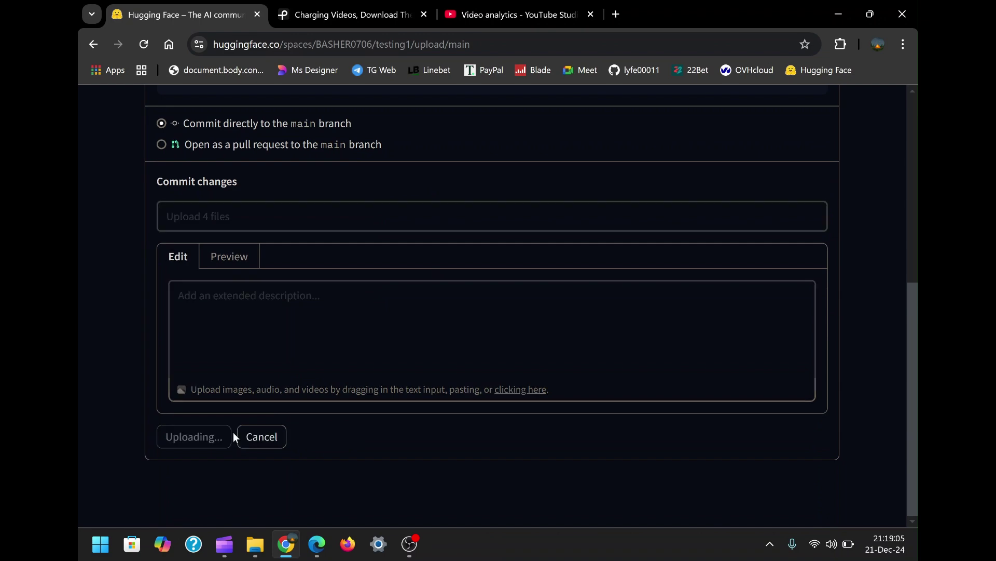
{"action": "scroll", "coordinate": [417, 449], "scroll_direction": "up", "scroll_amount": 5}
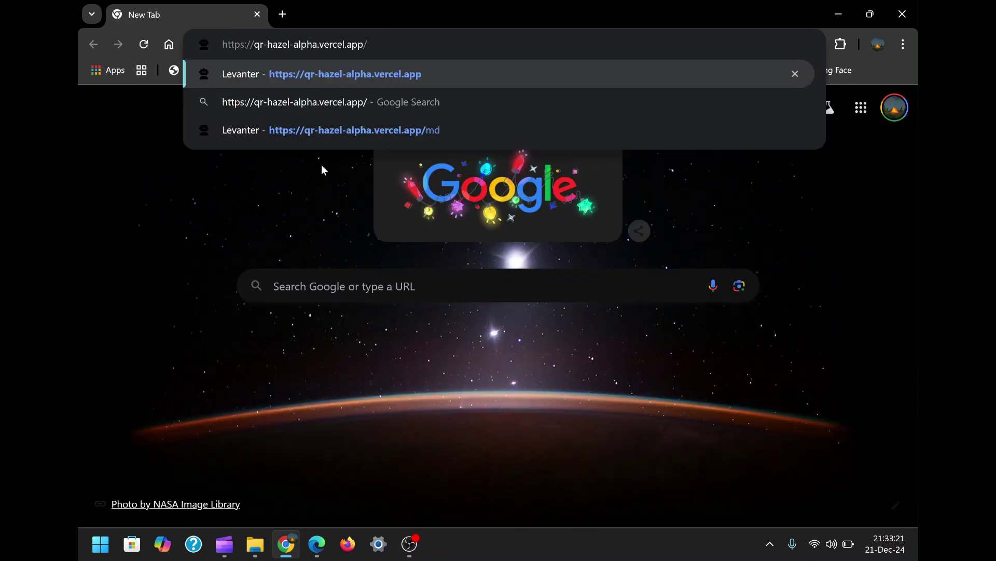
- On qr-hazel-alpha.vercel.app, enable Custom Session ID and submit the ID for validation
{"action": "left_click", "coordinate": [326, 70]}
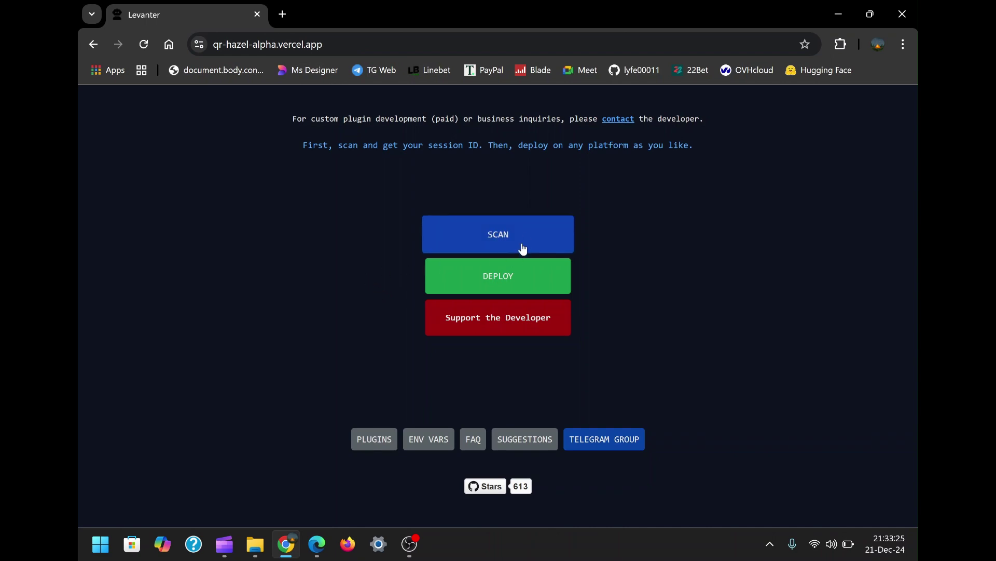
{"action": "left_click", "coordinate": [494, 229]}
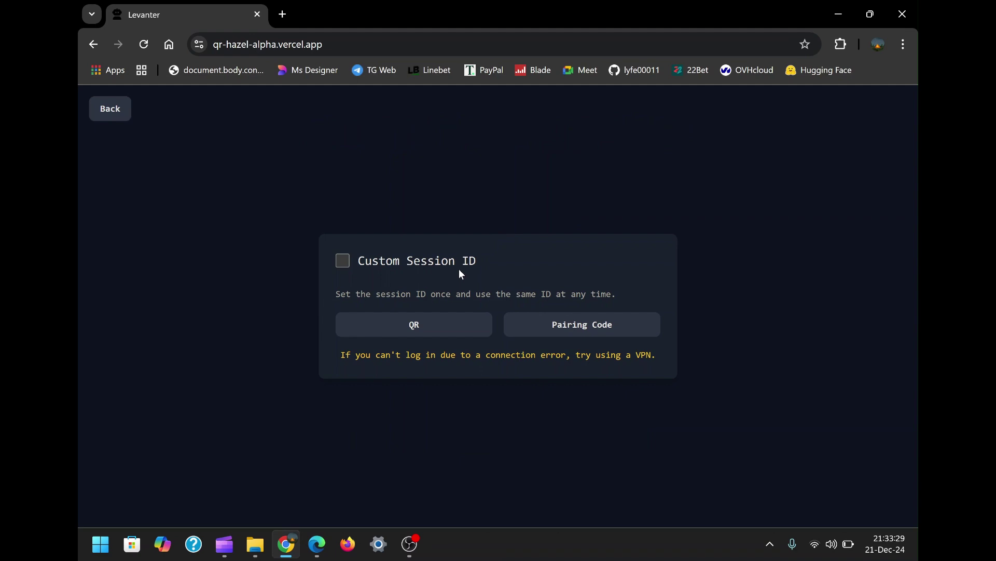
{"action": "left_click", "coordinate": [340, 259]}
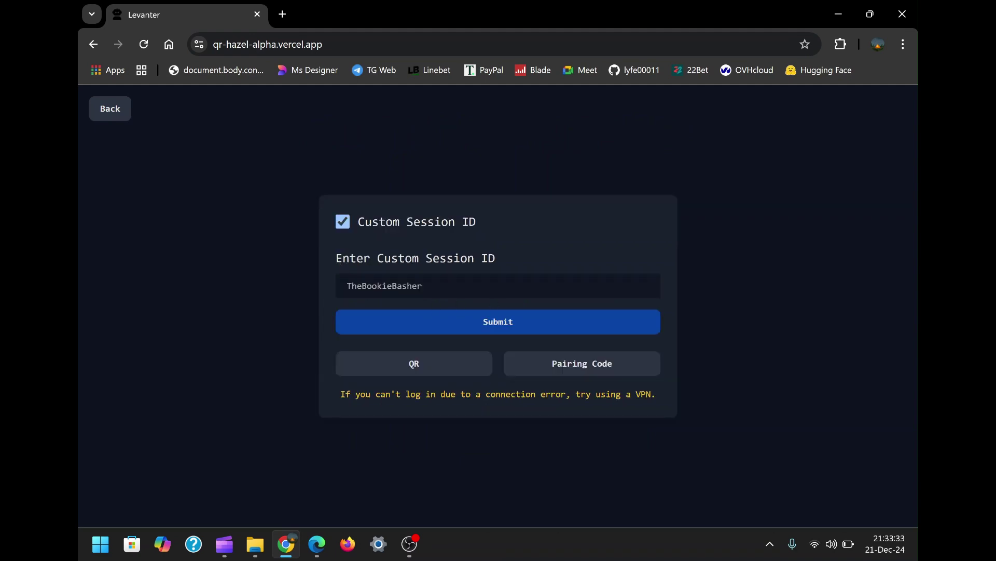
{"action": "left_click", "coordinate": [487, 323]}
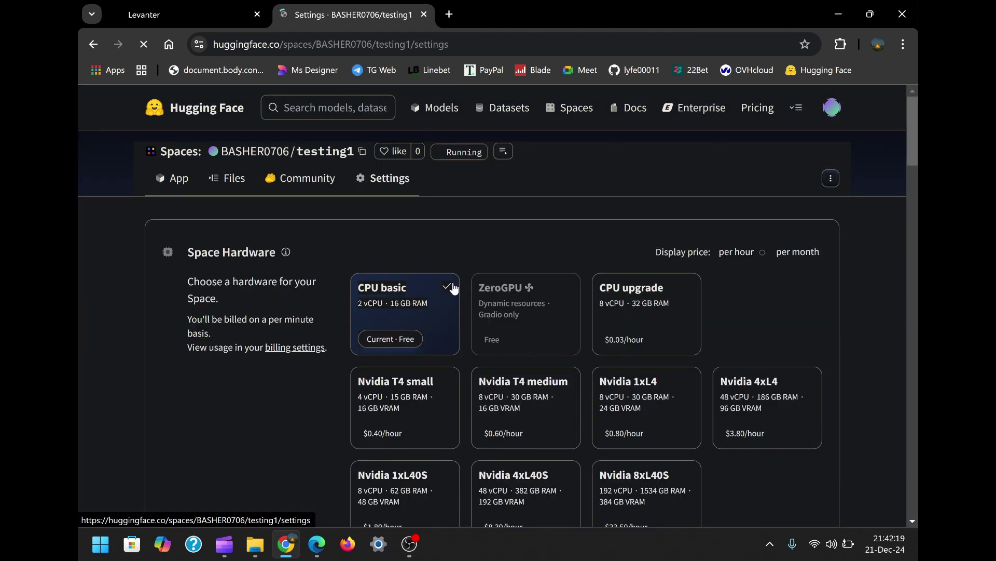
- Add a new Space variable named SESSION_ID with the custom session ID as its value
{"action": "scroll", "coordinate": [453, 288], "scroll_direction": "down", "scroll_amount": 15}
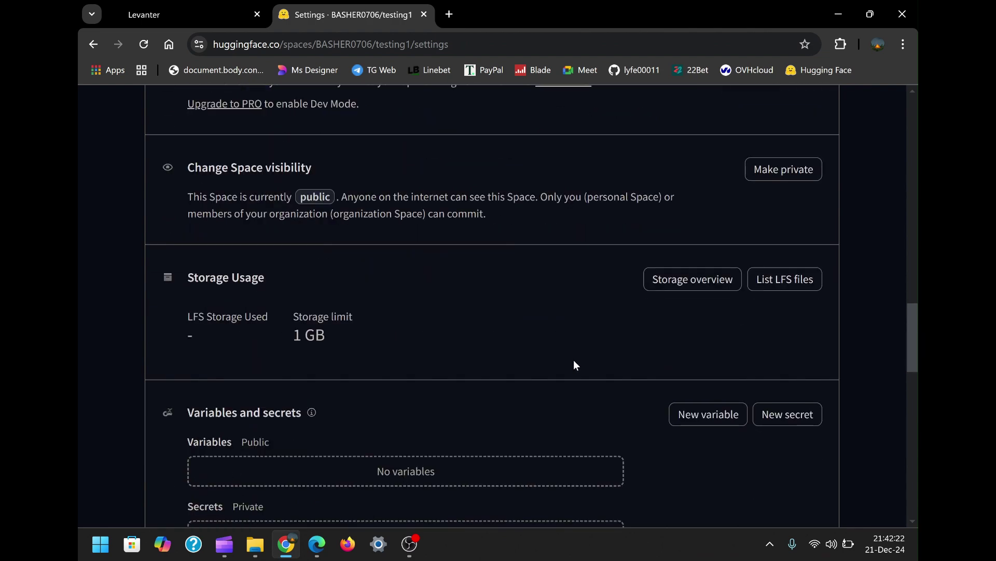
{"action": "scroll", "coordinate": [574, 361], "scroll_direction": "down", "scroll_amount": 2}
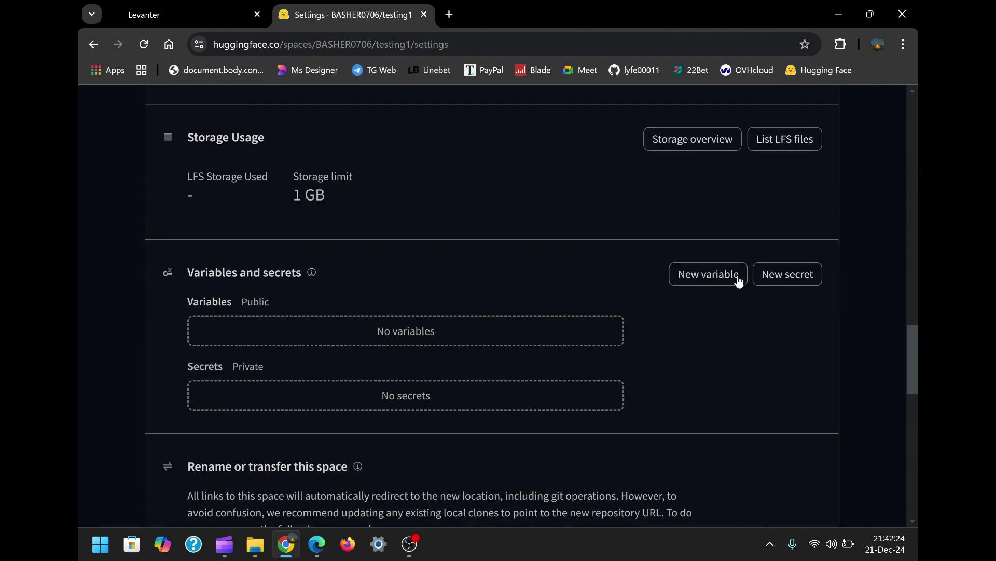
{"action": "left_click", "coordinate": [704, 282]}
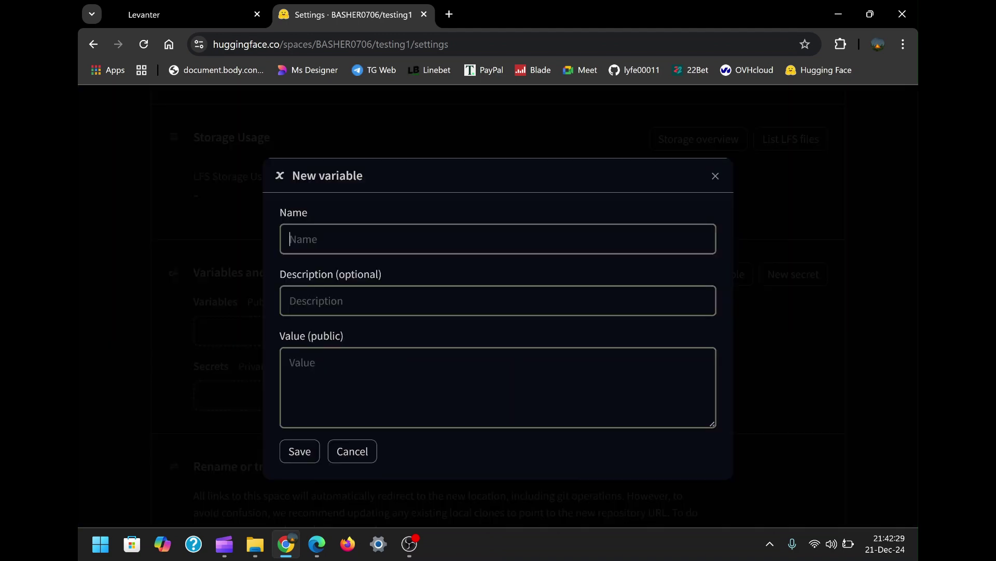
{"action": "type", "text": "SESSION_ID"}
{"action": "left_click", "coordinate": [307, 363]}
{"action": "key", "text": "Caps_Lock"}
{"action": "type", "text": "The"}
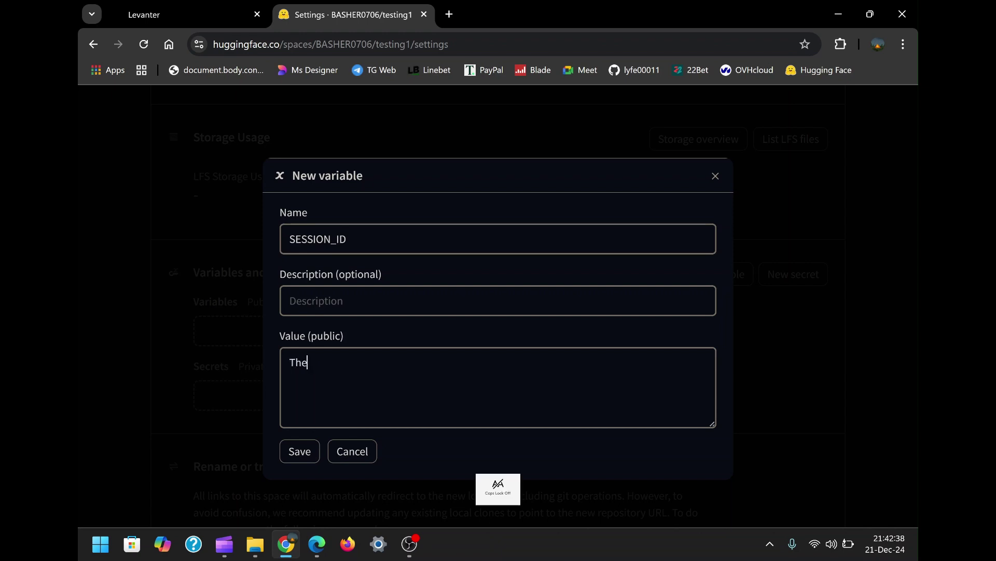
{"action": "key", "text": "Caps_Lock"}
{"action": "type", "text": "BO"}
{"action": "key", "text": "BackSpace"}
{"action": "key", "text": "Caps_Lock"}
{"action": "type", "text": "ookie"}
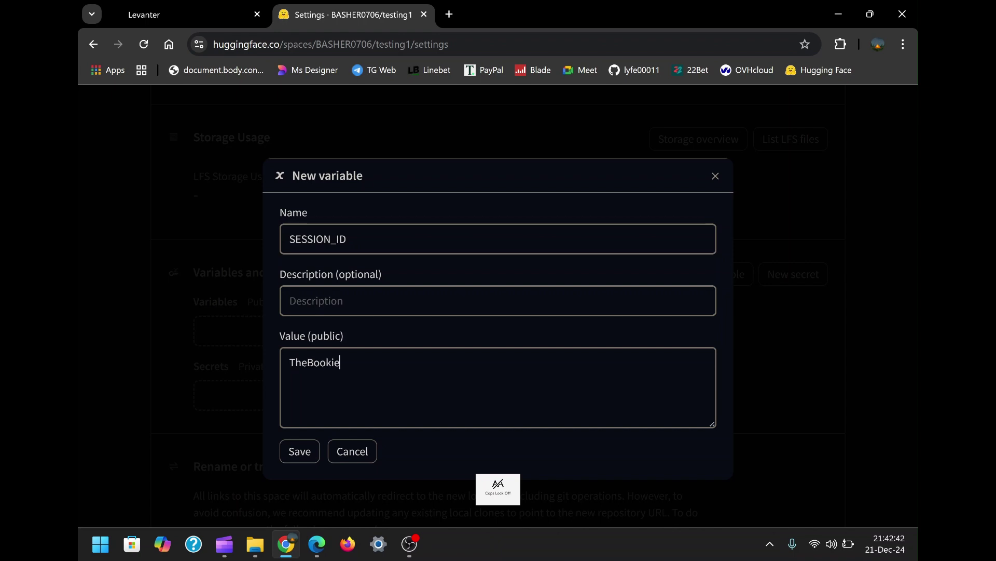
{"action": "type", "text": "Basher"}
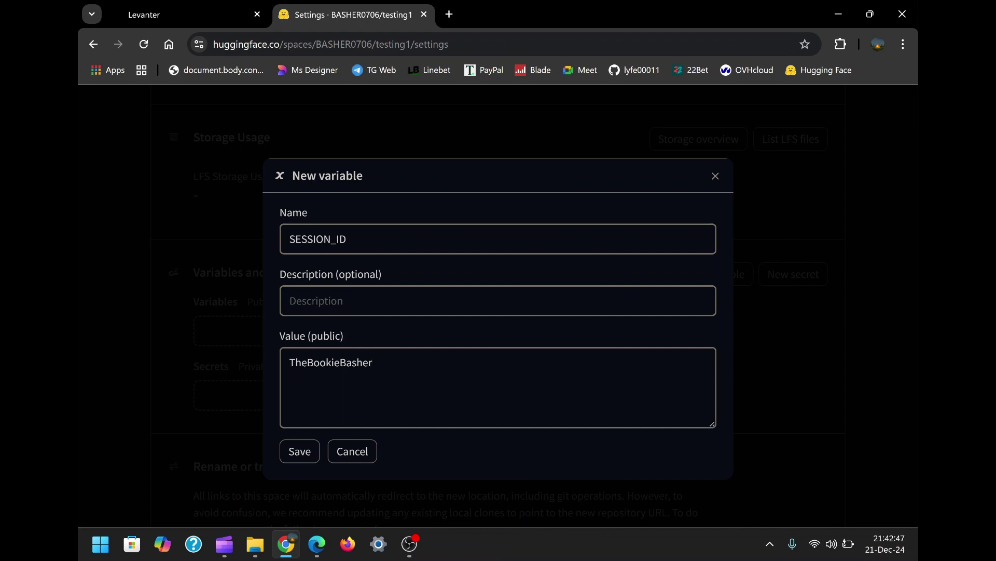
- Save SESSION_ID, then add a VPS variable set to true
{"action": "left_click", "coordinate": [311, 449]}
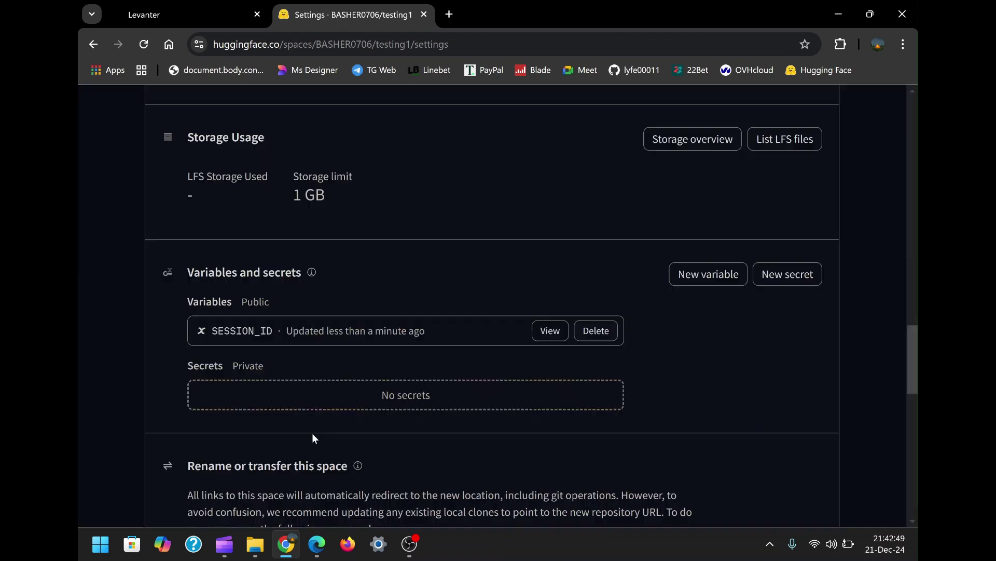
{"action": "left_click", "coordinate": [684, 273]}
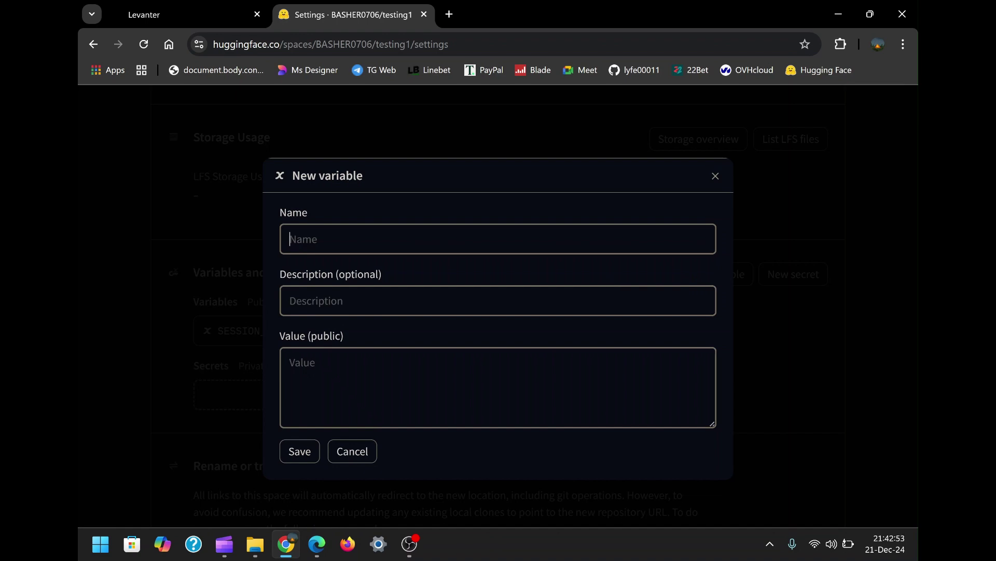
{"action": "key", "text": "Caps_Lock"}
{"action": "type", "text": "VPS"}
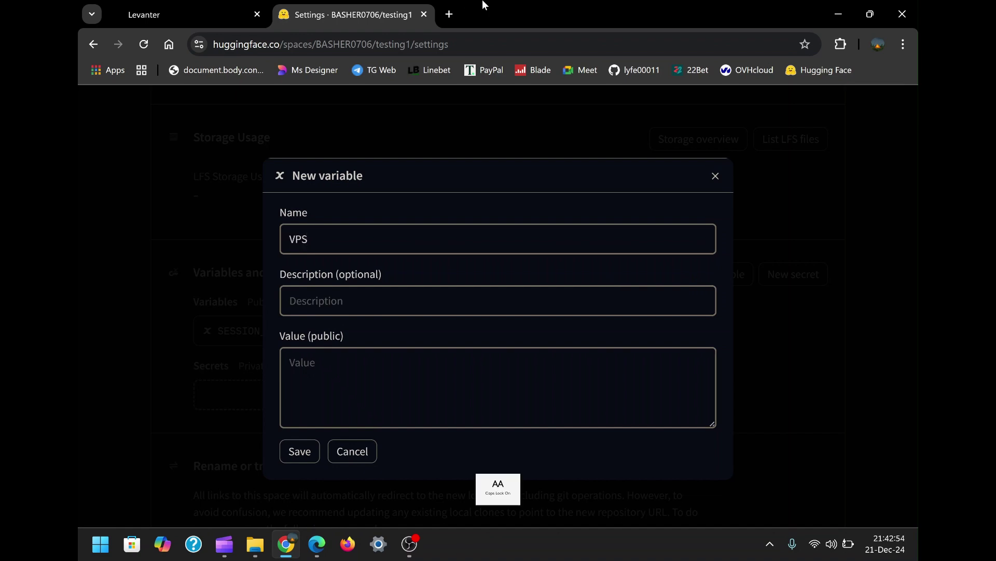
{"action": "left_click", "coordinate": [363, 363]}
{"action": "key", "text": "Caps_Lock"}
{"action": "type", "text": "true"}
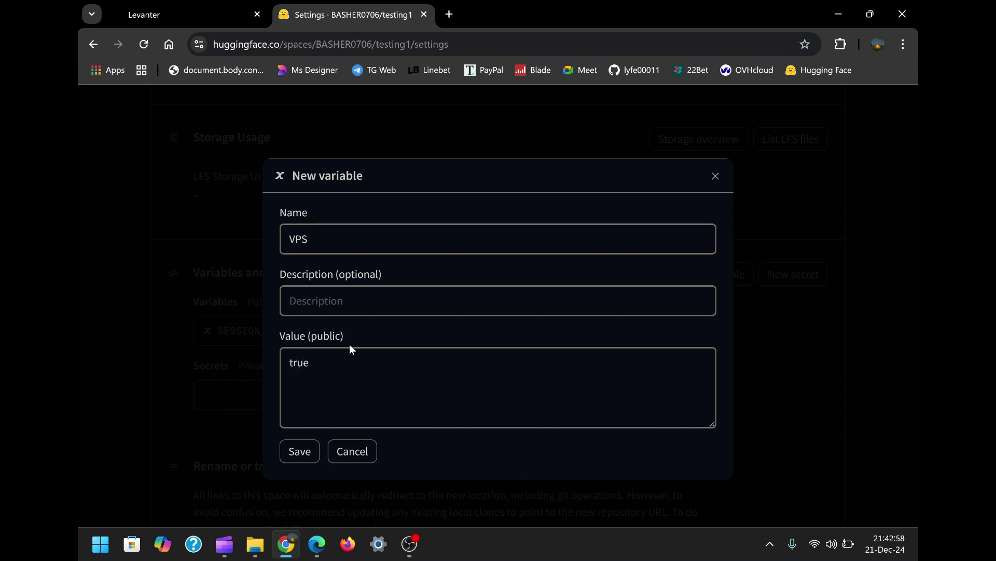
{"action": "left_click", "coordinate": [300, 451]}
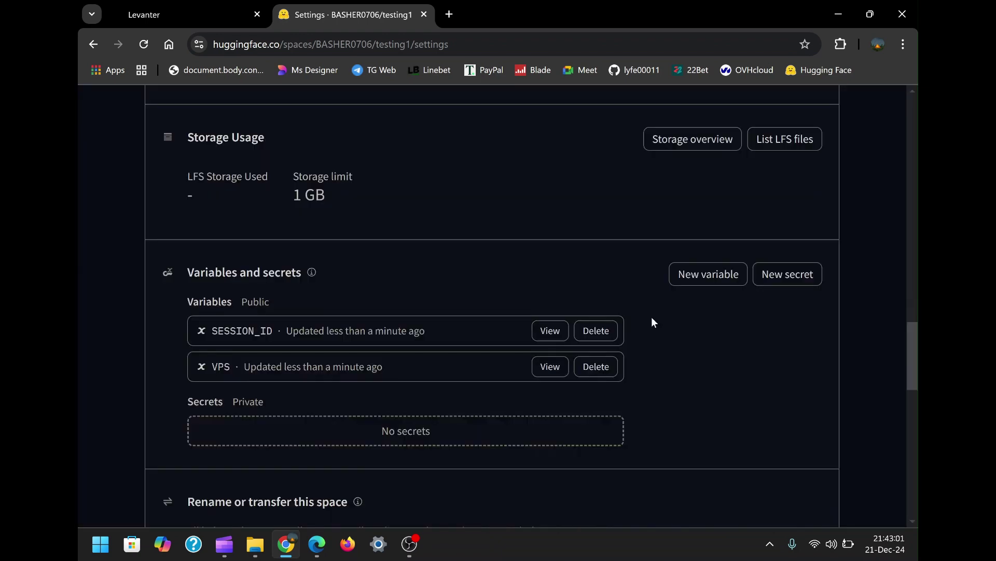
- Start a third Space variable named YT_COOKIE
{"action": "left_click", "coordinate": [708, 274]}
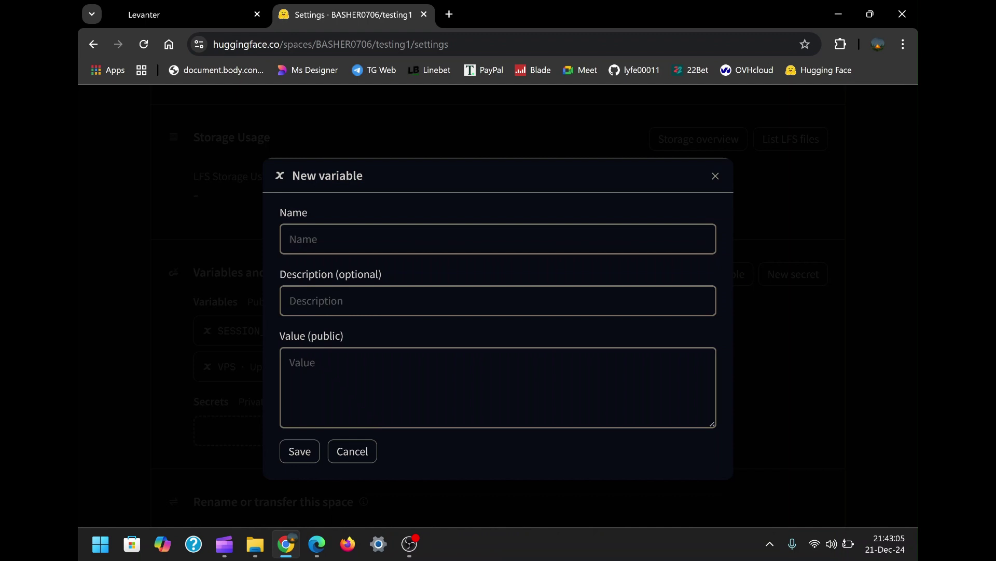
{"action": "key", "text": "Caps_Lock"}
{"action": "type", "text": "YT_COOKIE"}
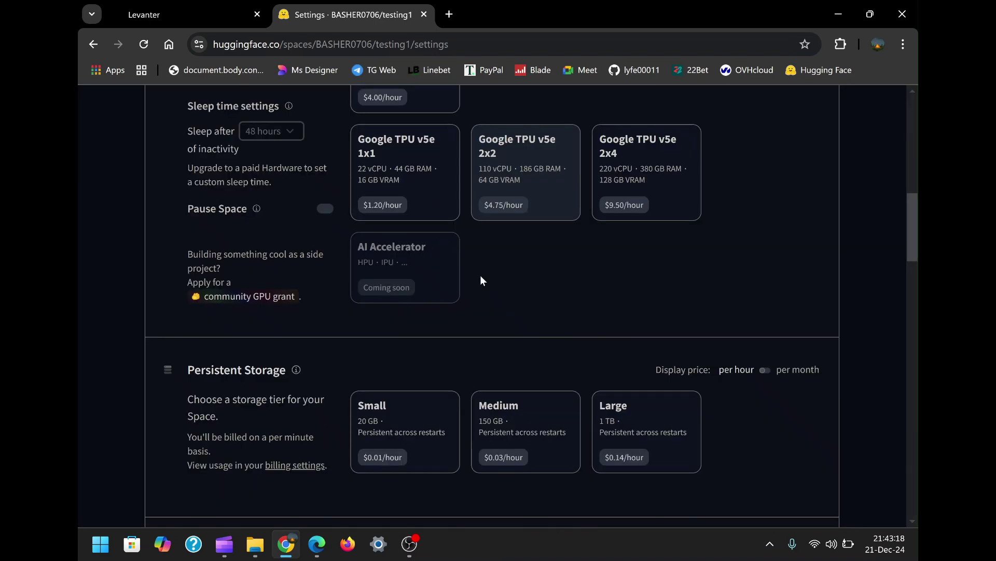
- Scroll back up the Space settings page before moving to the WhatsApp self-chat
{"action": "scroll", "coordinate": [480, 275], "scroll_direction": "up", "scroll_amount": 10}
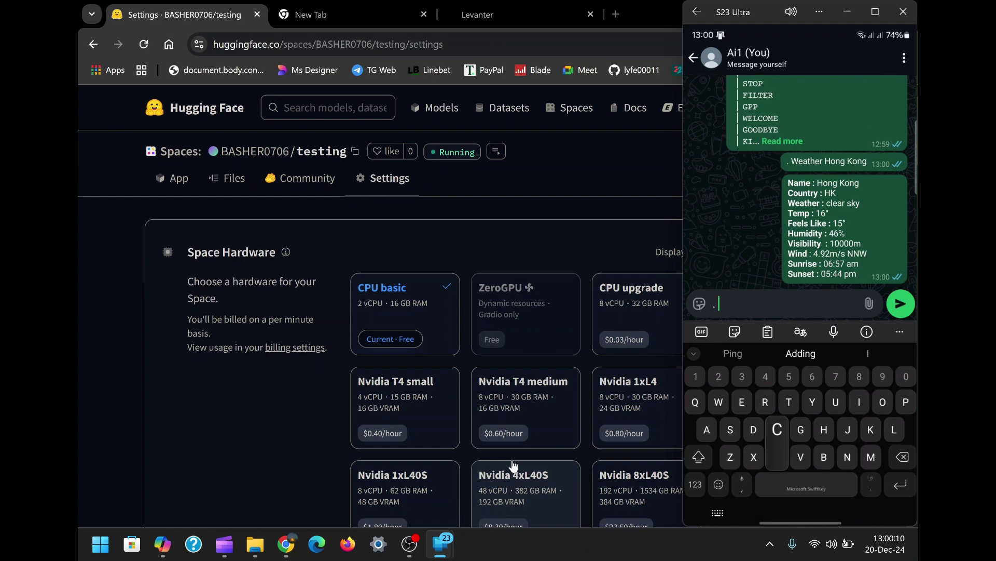
- Enter the 'Calc 6' command for the Levanter bot in the WhatsApp self-chat
{"action": "type", "text": "Calc"}
{"action": "type", "text": " 6"}
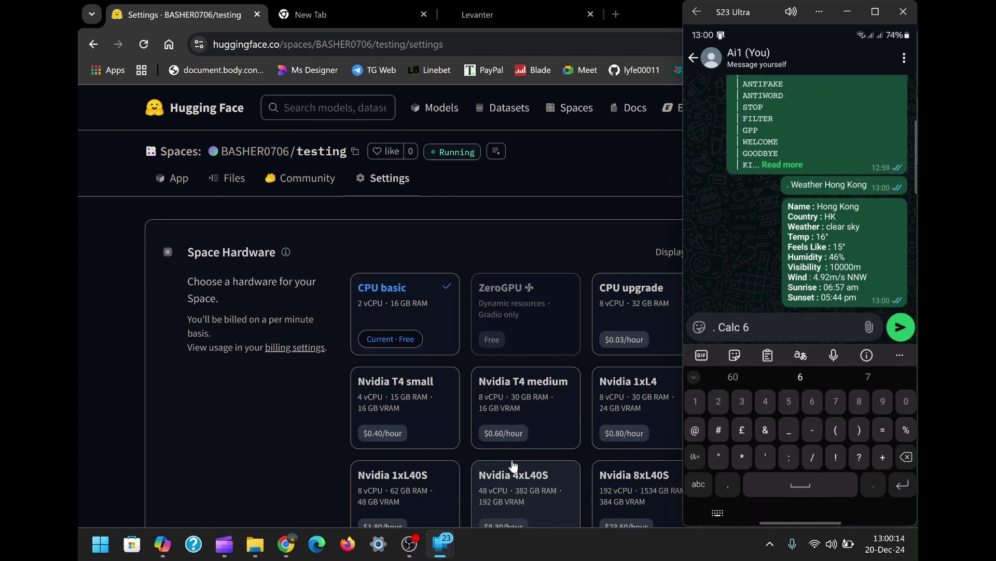